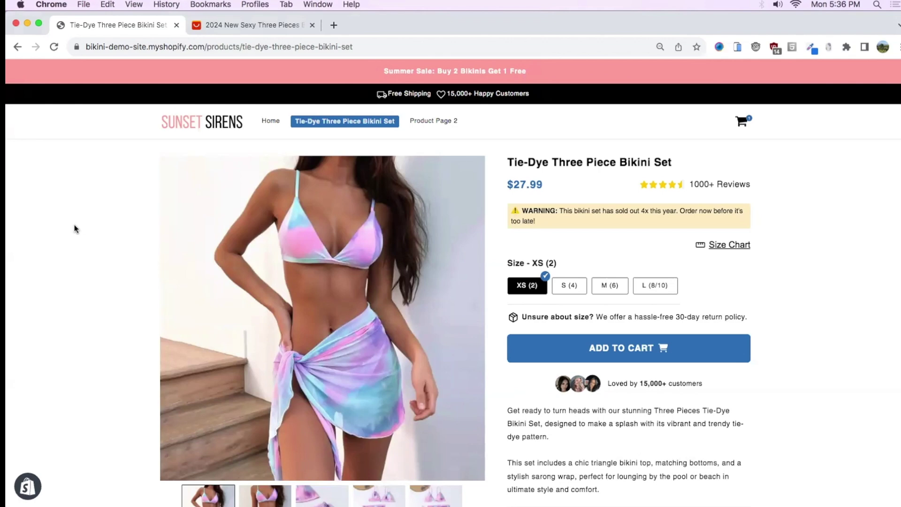
# Scroll the $27.99 Tie-Dye Three Piece Bikini Set page past reviews and Instagram gallery to the footer.
pyautogui.scroll(-4, 95, 243)
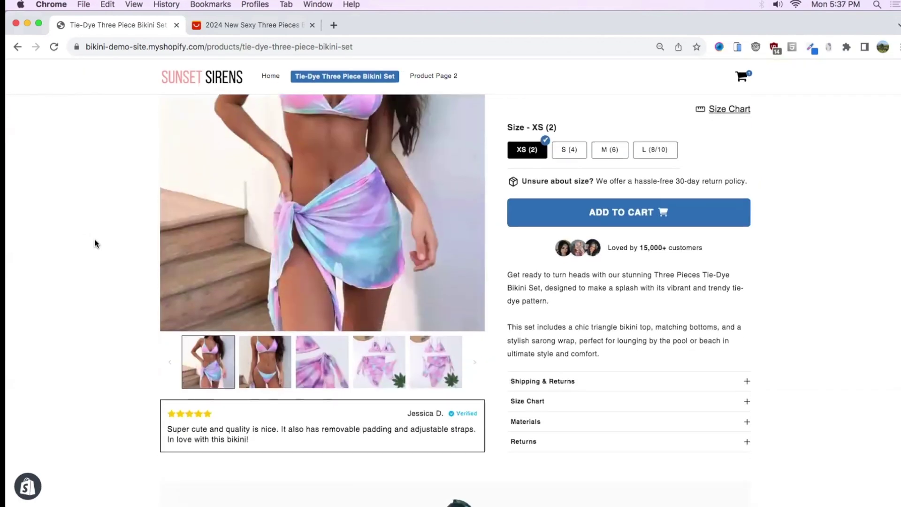
pyautogui.scroll(-2, 94, 245)
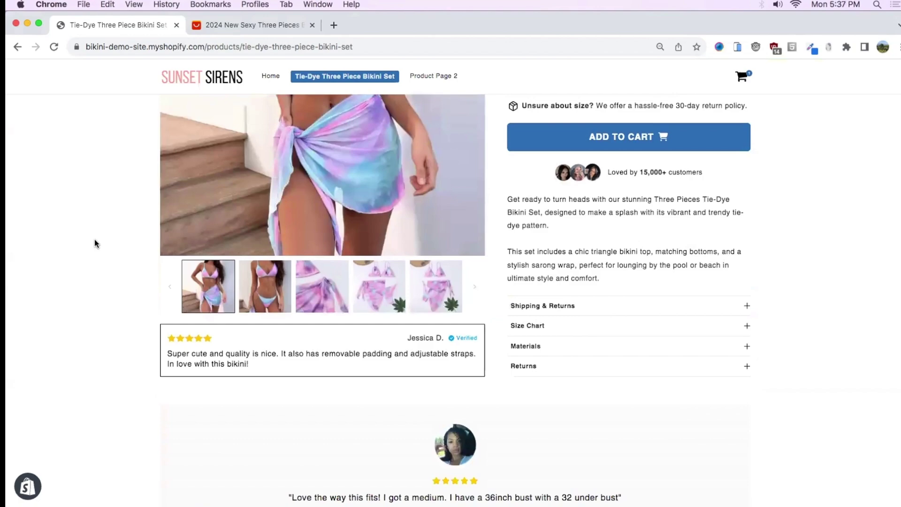
pyautogui.scroll(-10, 94, 243)
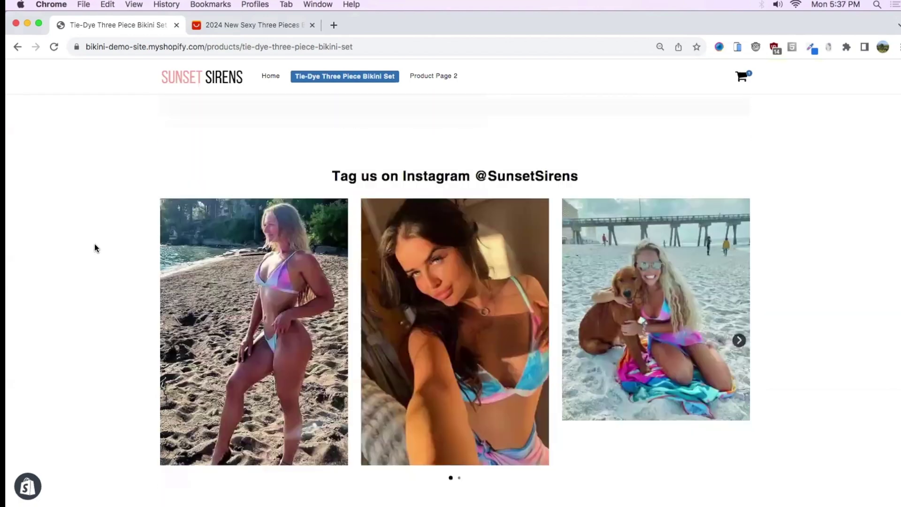
pyautogui.scroll(-10, 96, 244)
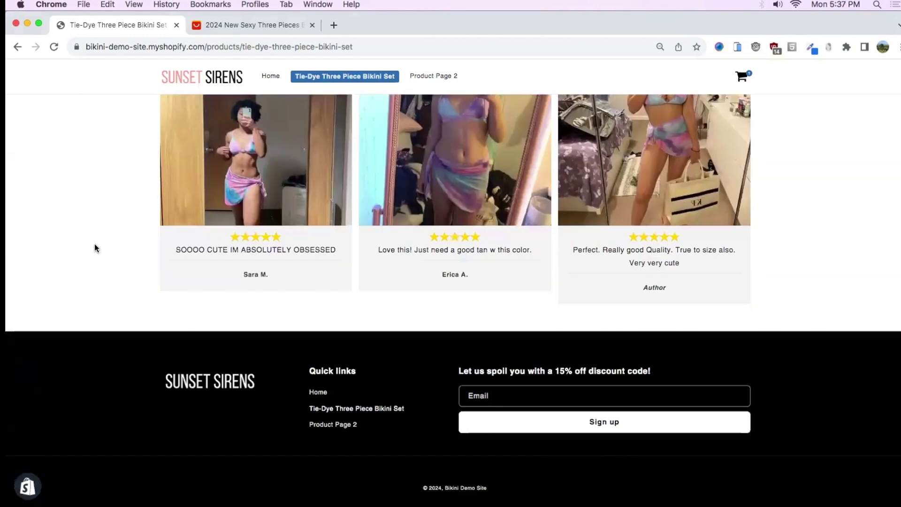
# Switch to the $2.82 AliExpress three-piece tie-dye bikini listing and look over its product thumbnails.
pyautogui.hotkey('ctrl', 'Tab')
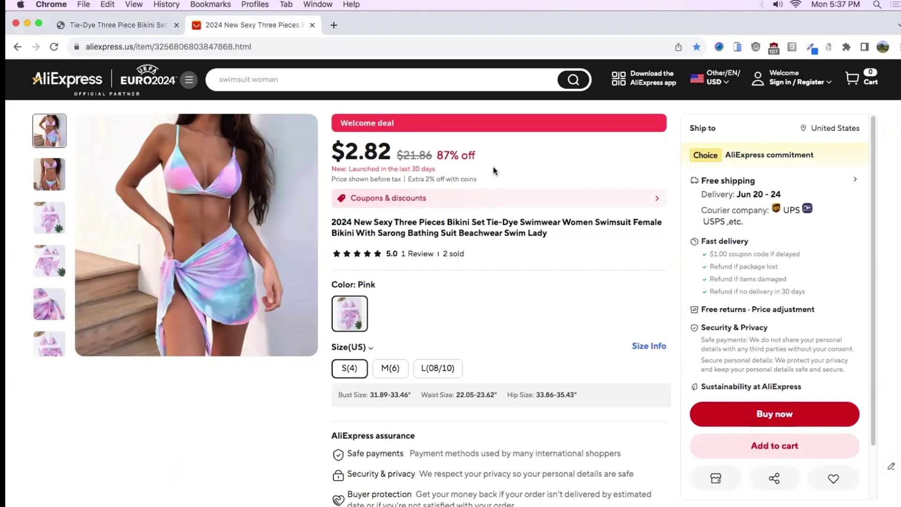
pyautogui.moveTo(29, 169)
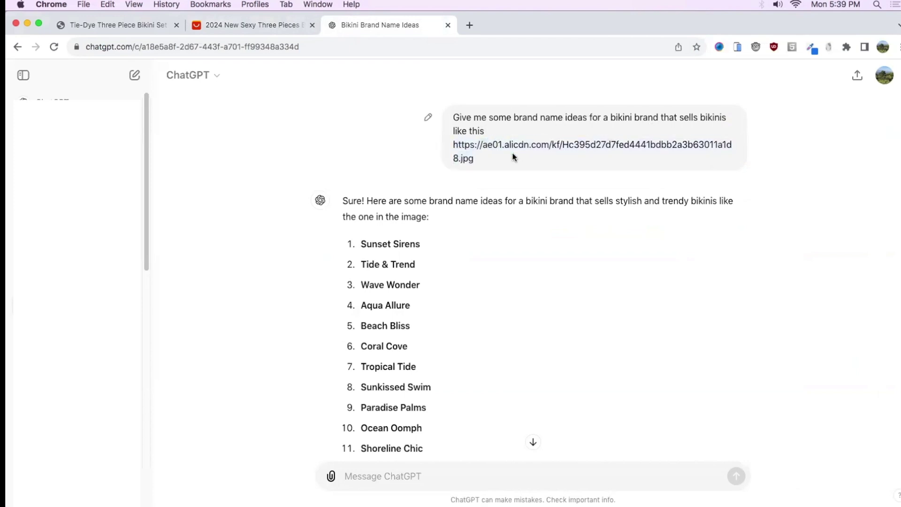
# Go from the AliExpress listing back to ChatGPT and scroll up to the brand-name ideas.
pyautogui.click(295, 29)
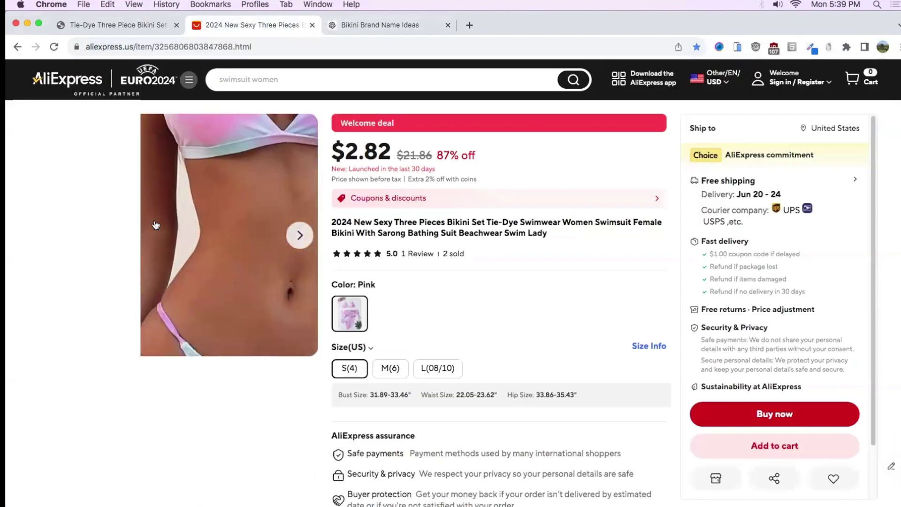
pyautogui.hotkey('ctrl', 'Tab')
pyautogui.scroll(5, 314, 195)
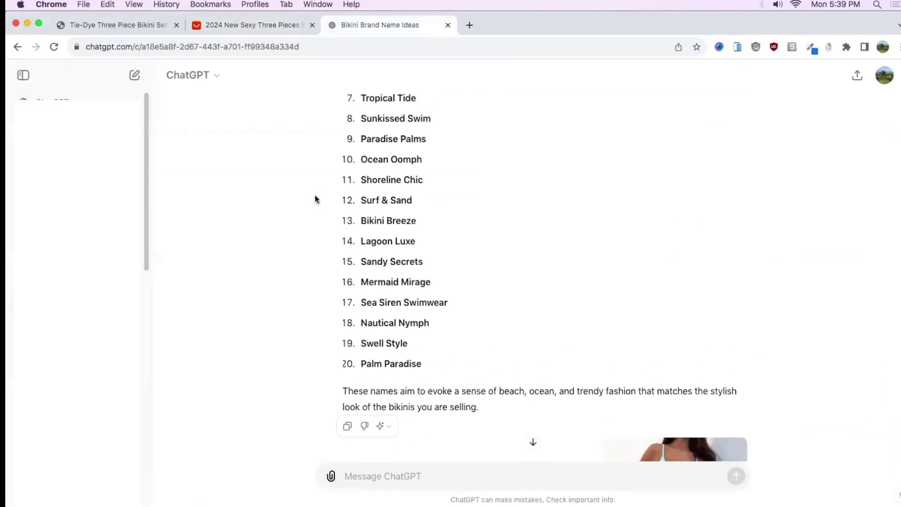
pyautogui.scroll(3, 315, 196)
# Highlight 'Sunset Siren' in the ideas list, then move on via AliExpress to the Sunset Sirens product page.
pyautogui.moveTo(359, 244); pyautogui.dragTo(415, 244)
pyautogui.click(277, 24)
pyautogui.click(131, 26)
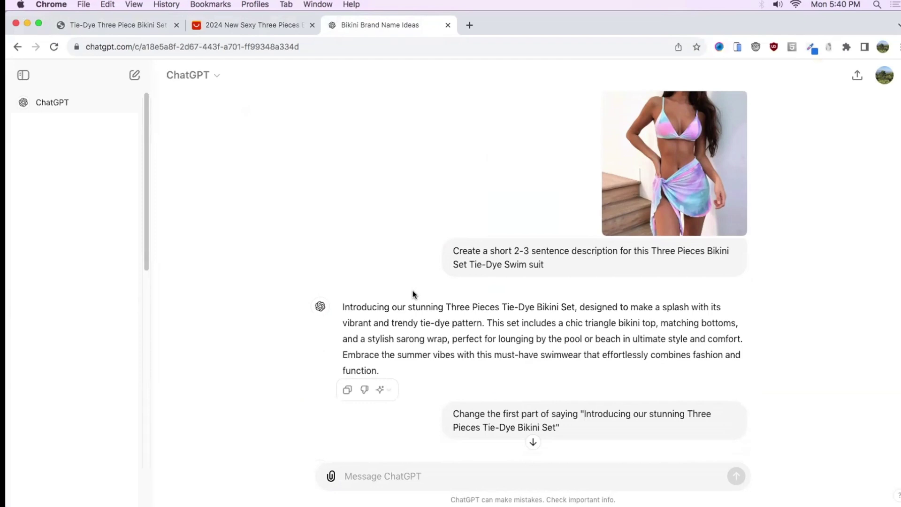
# Scroll the ChatGPT chat down to the reworded description beginning 'Get ready to turn heads'.
pyautogui.scroll(-1, 413, 294)
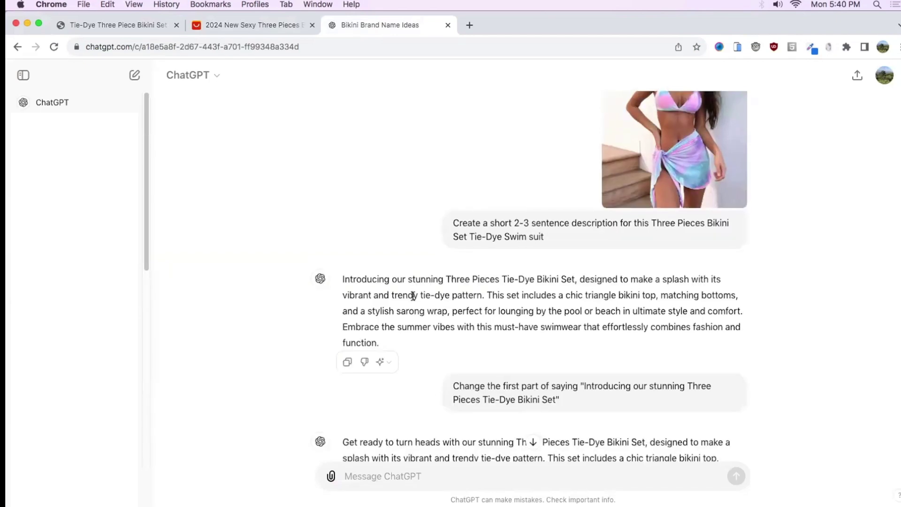
pyautogui.scroll(-1, 413, 296)
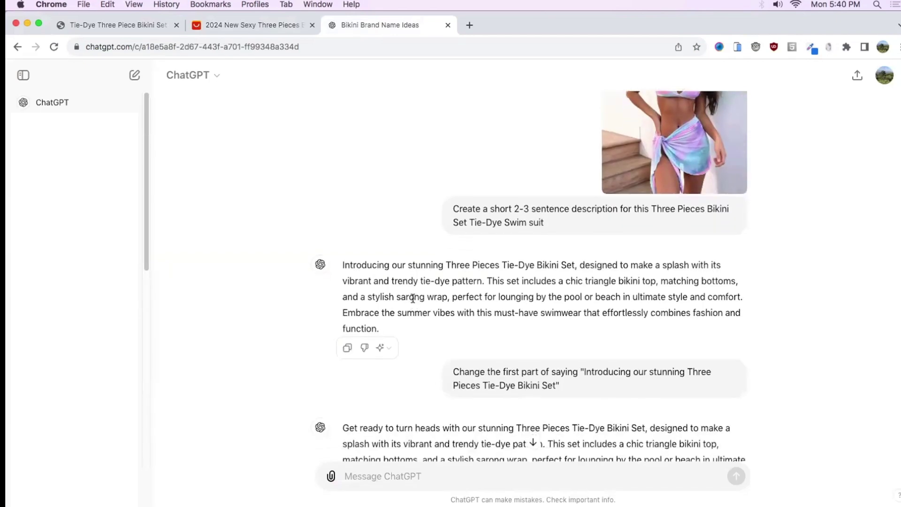
pyautogui.scroll(-3, 451, 329)
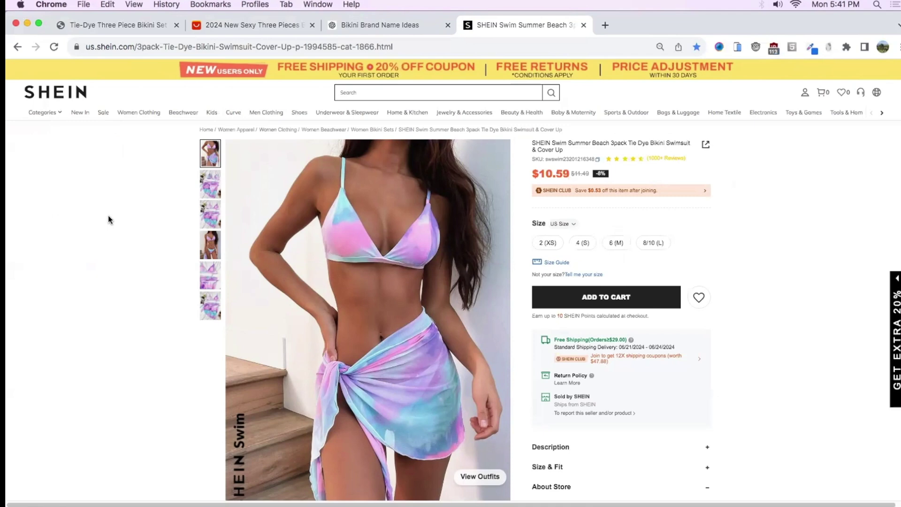
# Enlarge the SHEIN $10.59 tie-dye 3-pack listing and scroll down into its reviews.
pyautogui.scroll(-1, 99, 243)
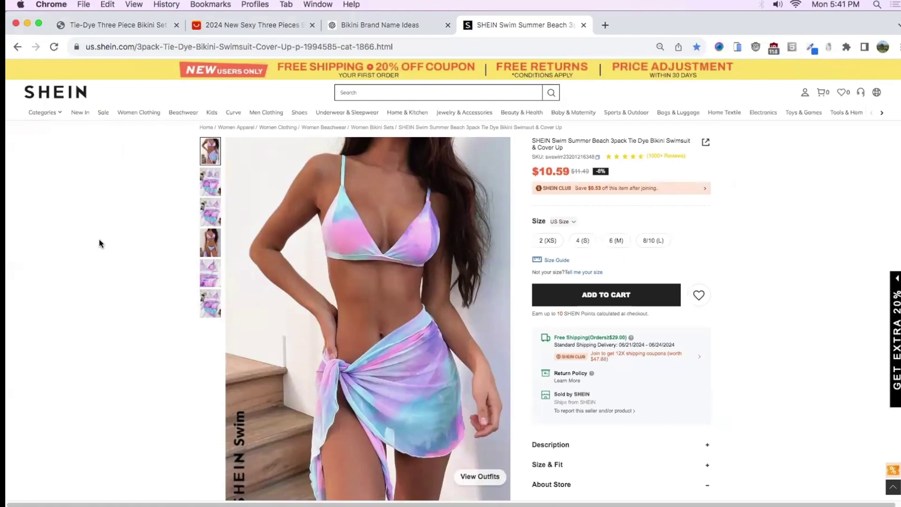
pyautogui.press('super+equal')
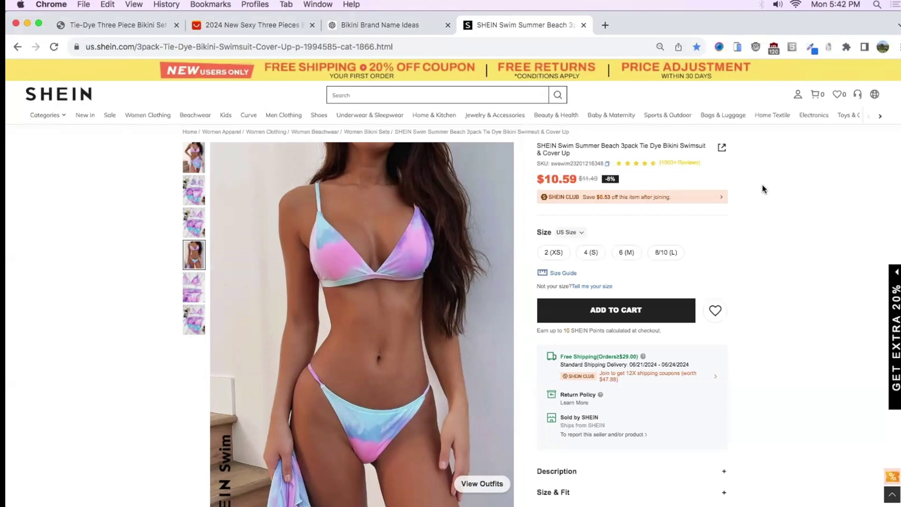
pyautogui.scroll(-15, 98, 301)
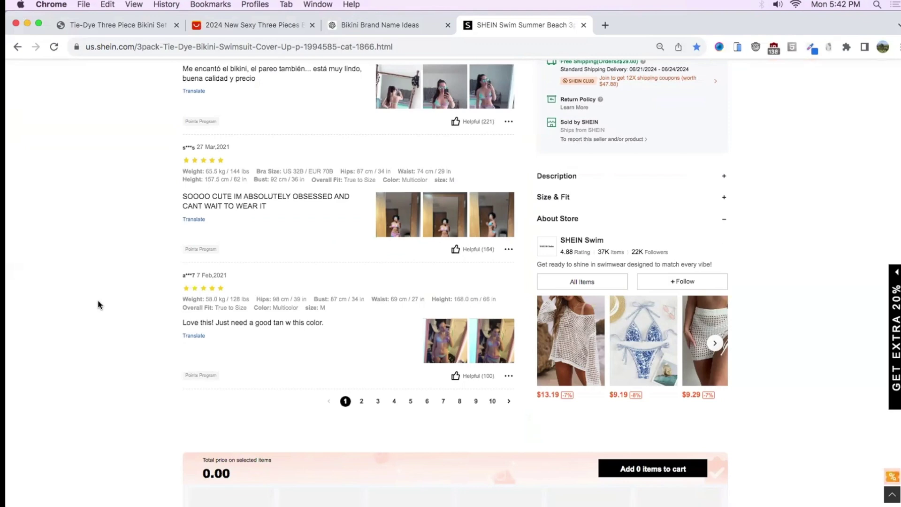
pyautogui.scroll(-6, 99, 305)
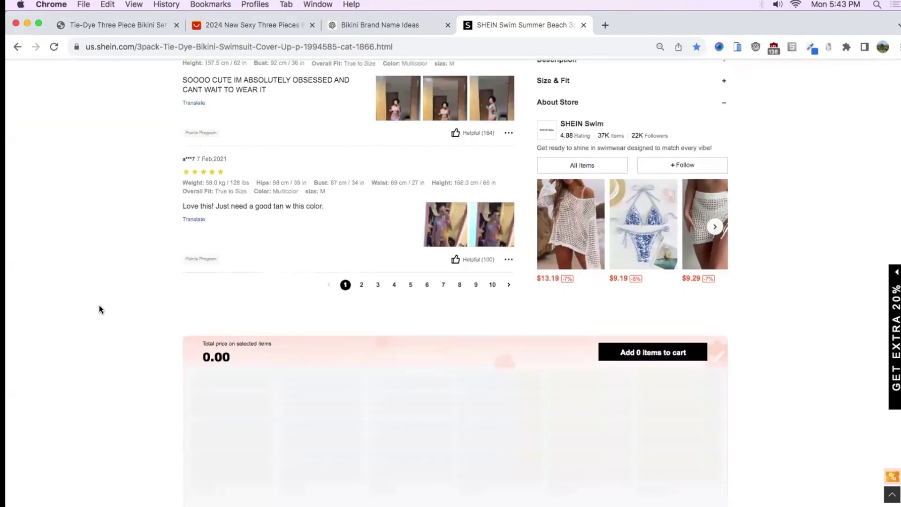
# Continue down to the SHEIN Style Gallery, then return to the Sunset Sirens product page.
pyautogui.scroll(-1, 99, 306)
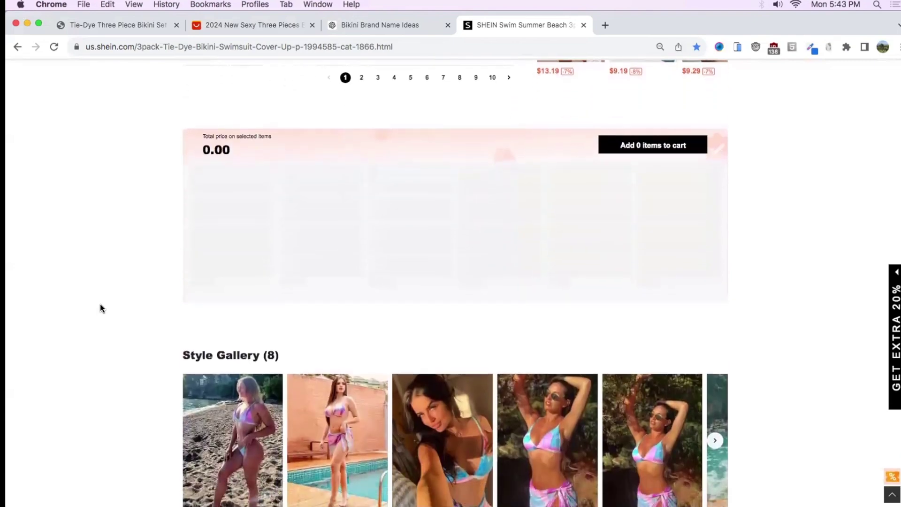
pyautogui.scroll(-1, 100, 308)
pyautogui.press('super+1')
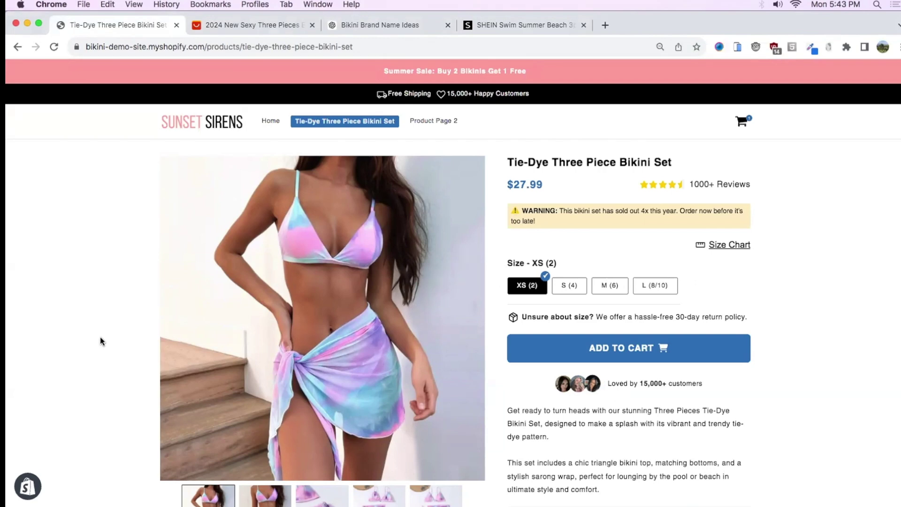
pyautogui.scroll(-1, 102, 338)
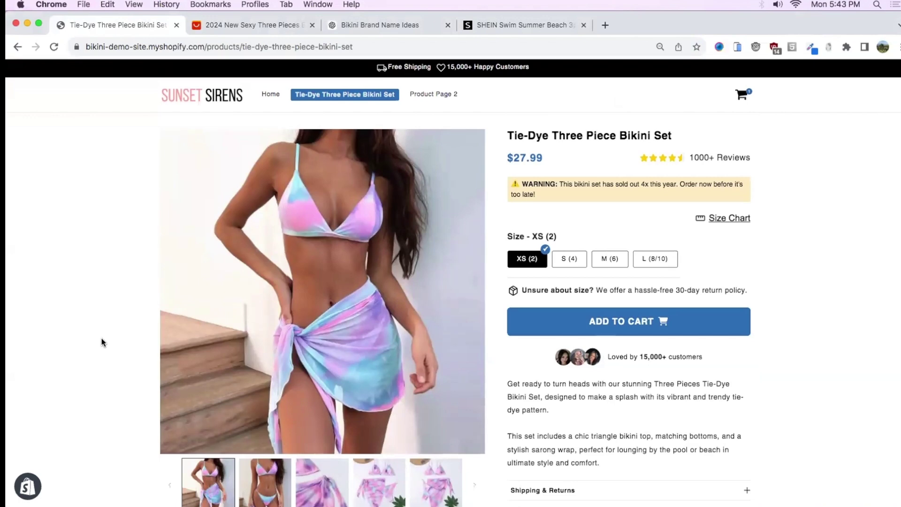
pyautogui.scroll(-1, 107, 327)
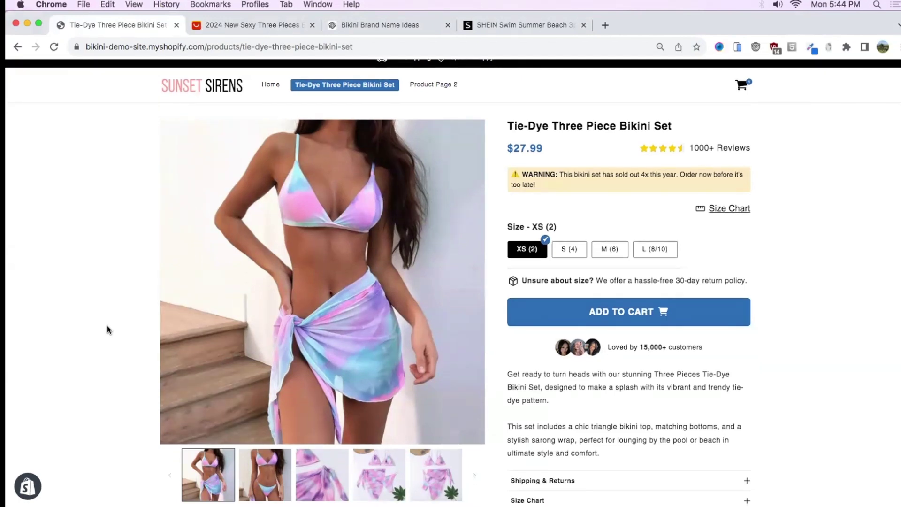
pyautogui.scroll(2, 108, 326)
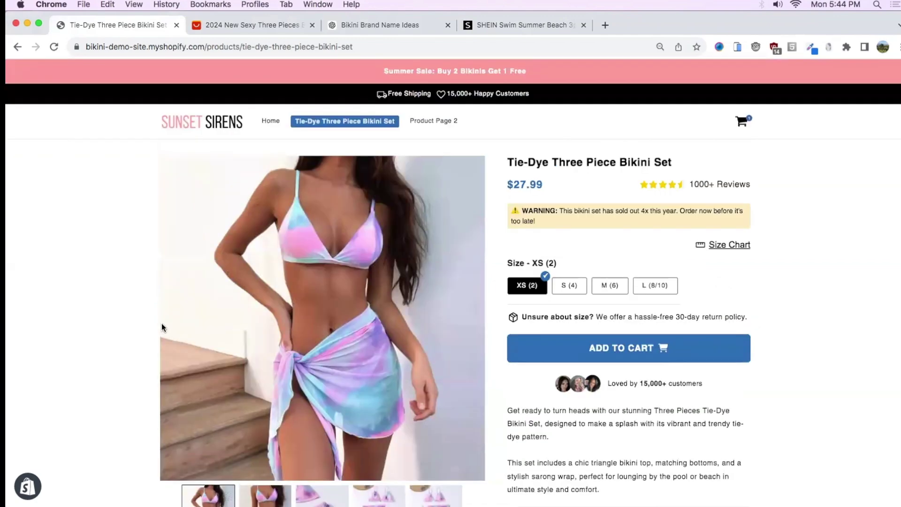
pyautogui.scroll(-5, 161, 323)
pyautogui.scroll(-20, 157, 327)
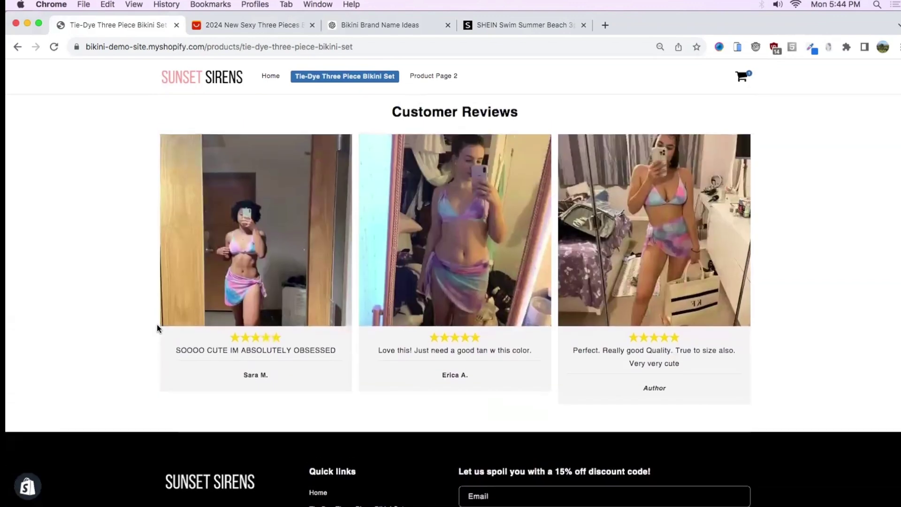
pyautogui.scroll(20, 156, 324)
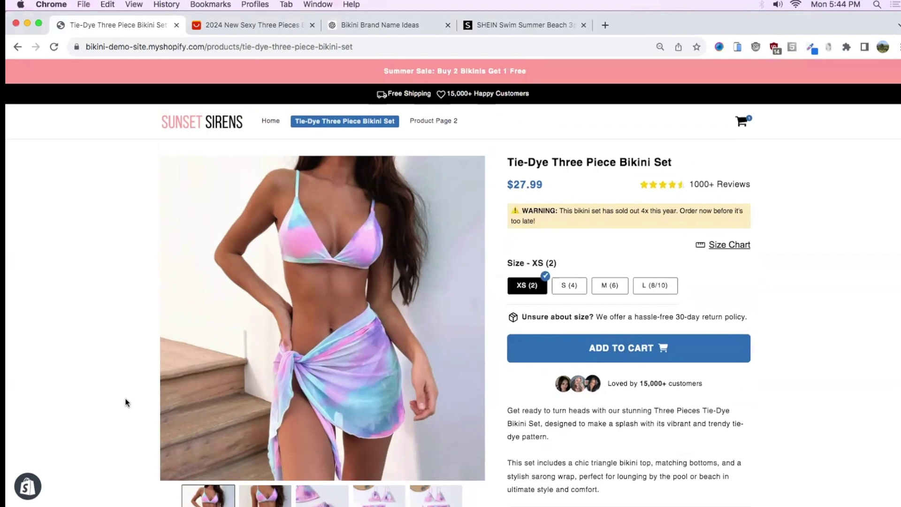
pyautogui.scroll(-1, 142, 403)
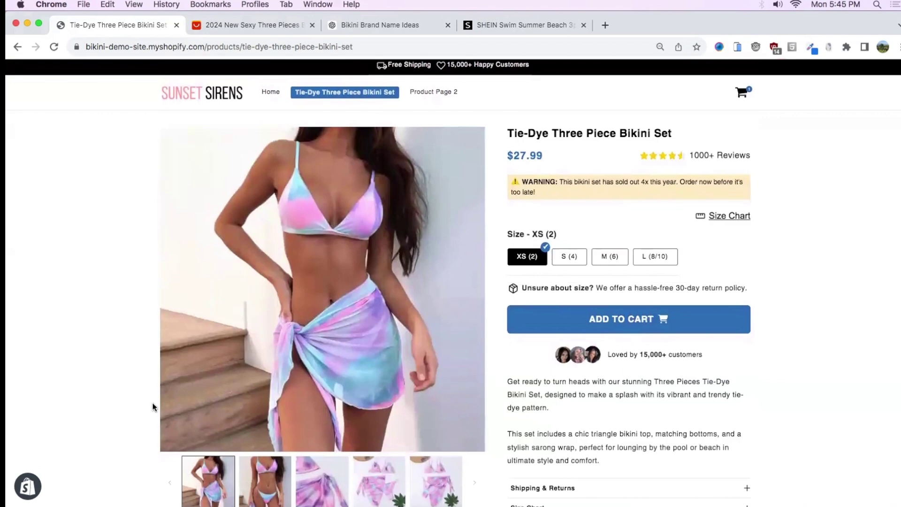
pyautogui.scroll(-1, 153, 406)
pyautogui.scroll(-1, 153, 399)
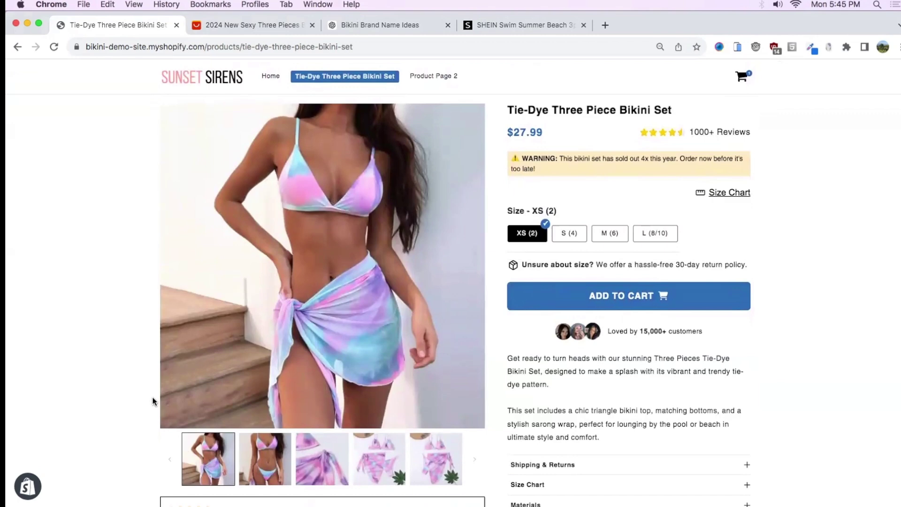
pyautogui.scroll(2, 154, 402)
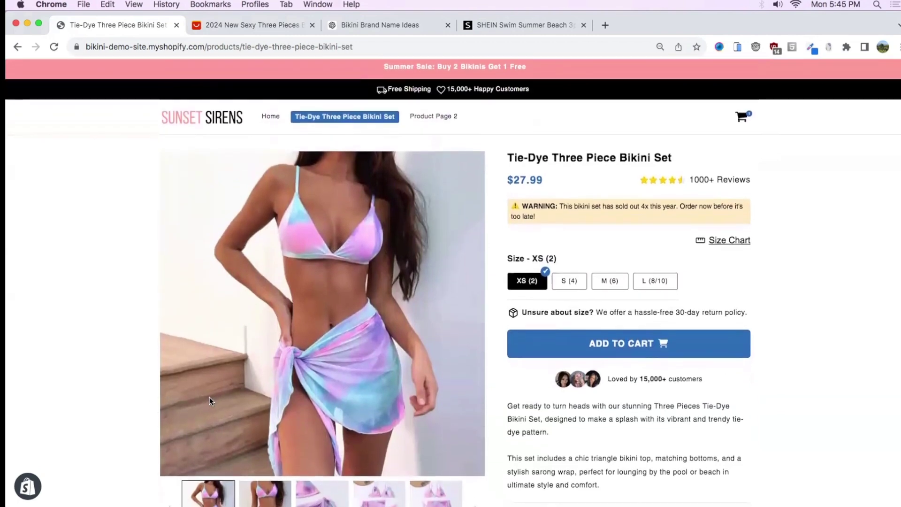
pyautogui.scroll(-3, 215, 392)
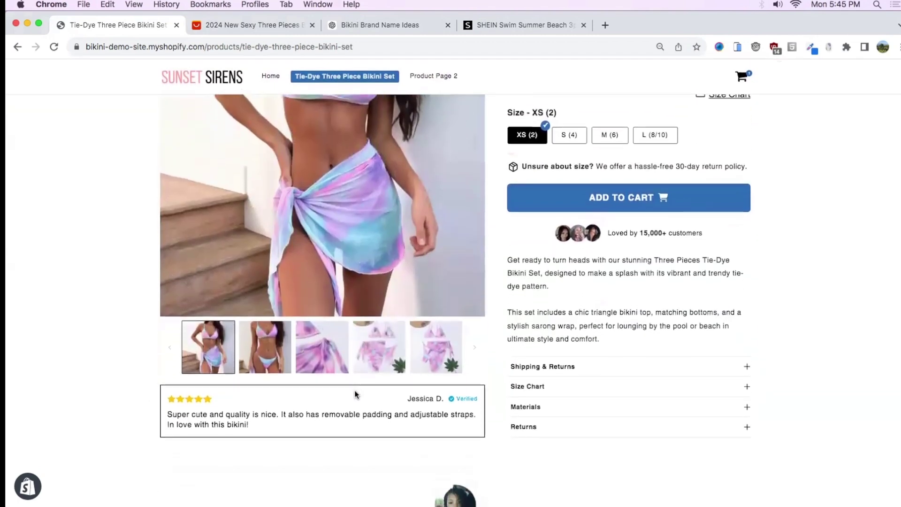
pyautogui.scroll(3, 355, 395)
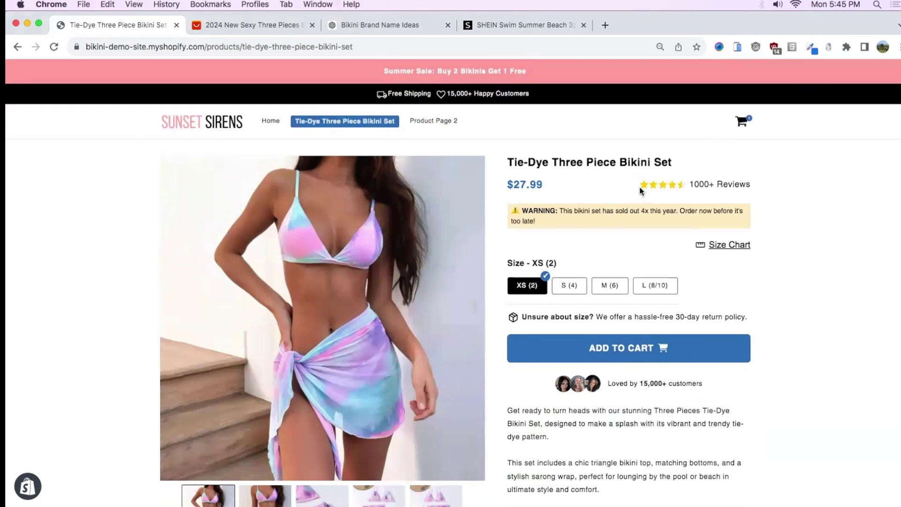
pyautogui.click(489, 25)
pyautogui.scroll(15, 513, 143)
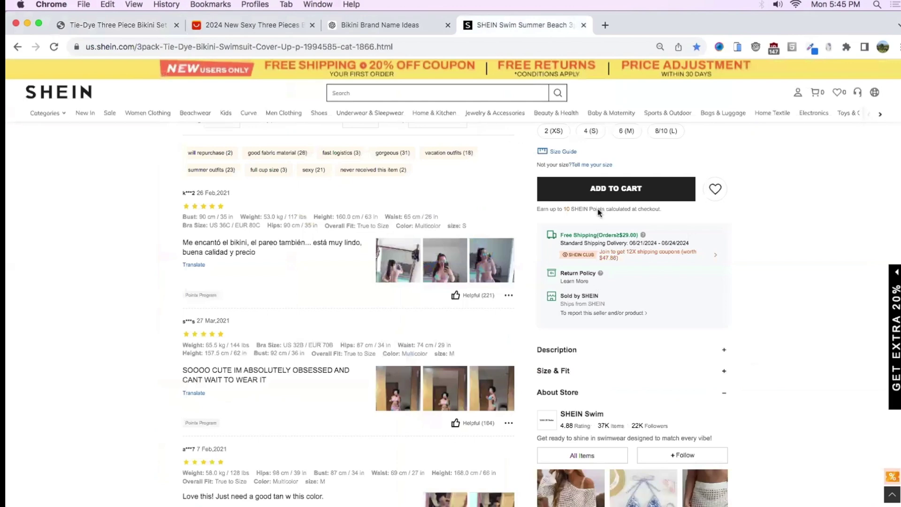
pyautogui.press('super+1')
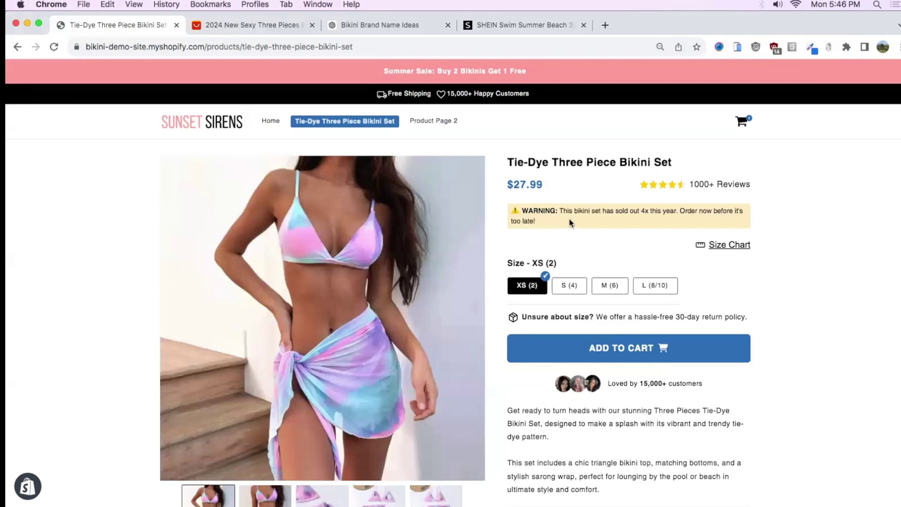
# Return to the $27.99 Tie-Dye Three Piece Bikini Set page and scroll just past its banners.
pyautogui.press('super+Tab')
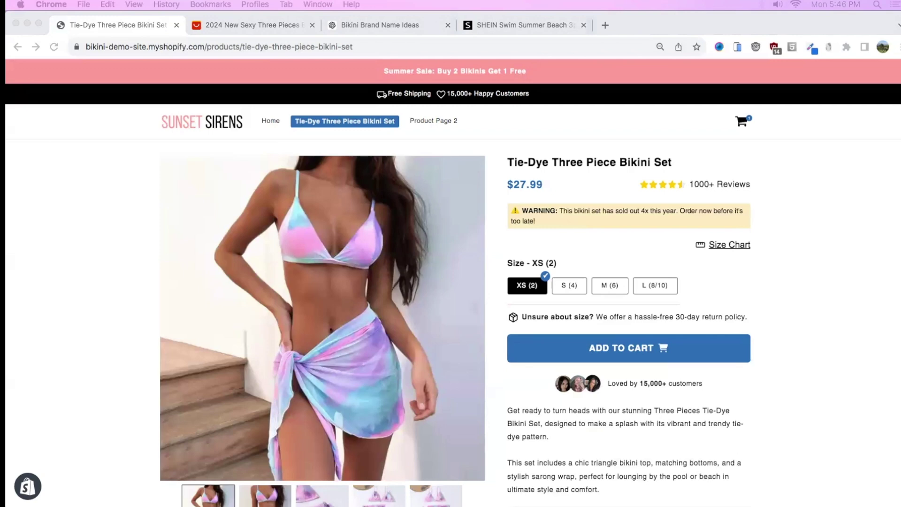
pyautogui.scroll(-2, 781, 304)
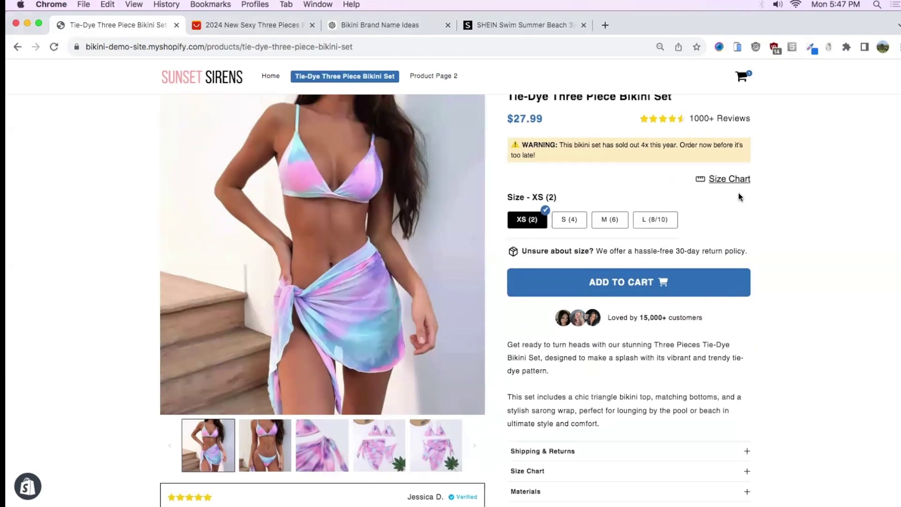
pyautogui.click(727, 180)
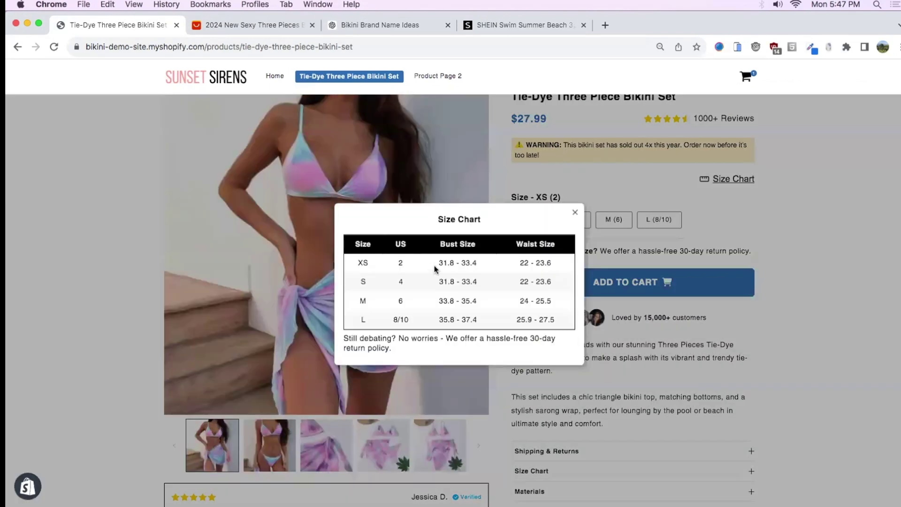
pyautogui.press('Escape')
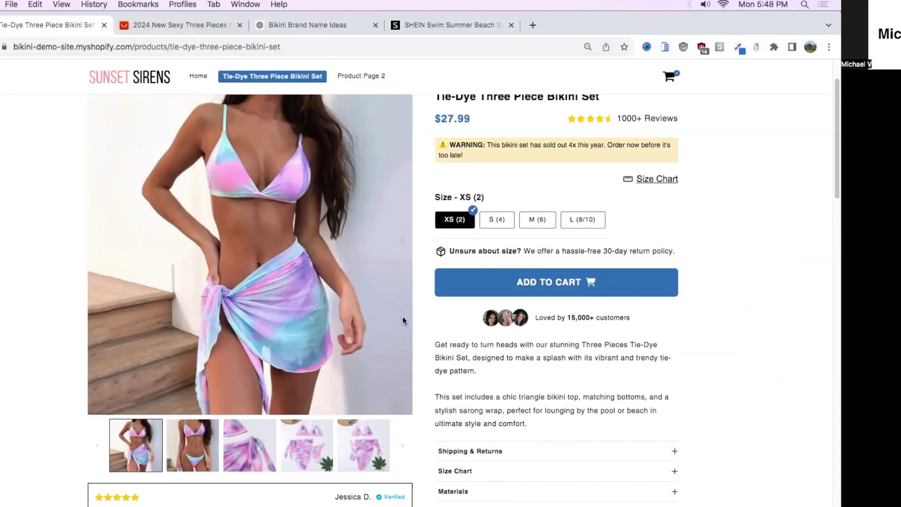
# Scroll the bikini page through Shipping & Returns, Size Chart, Materials and the buyer testimonial.
pyautogui.scroll(-3, 402, 316)
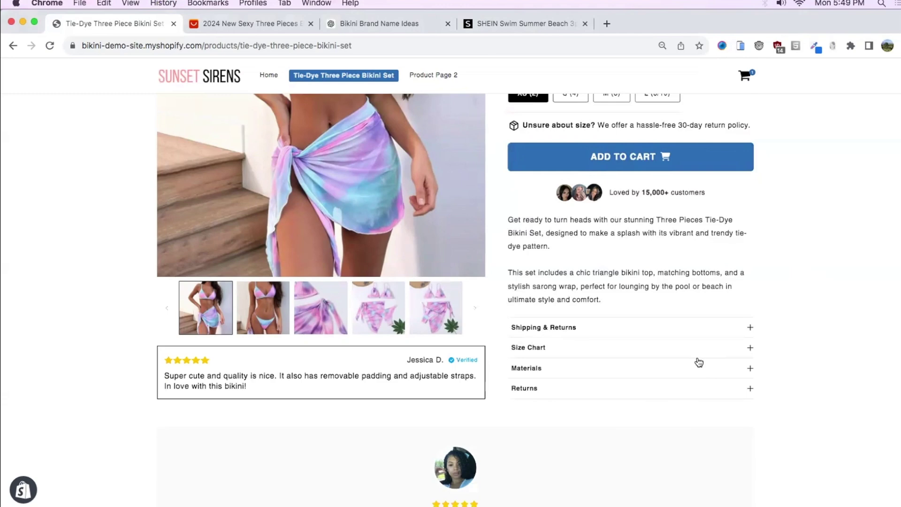
pyautogui.scroll(3, 798, 346)
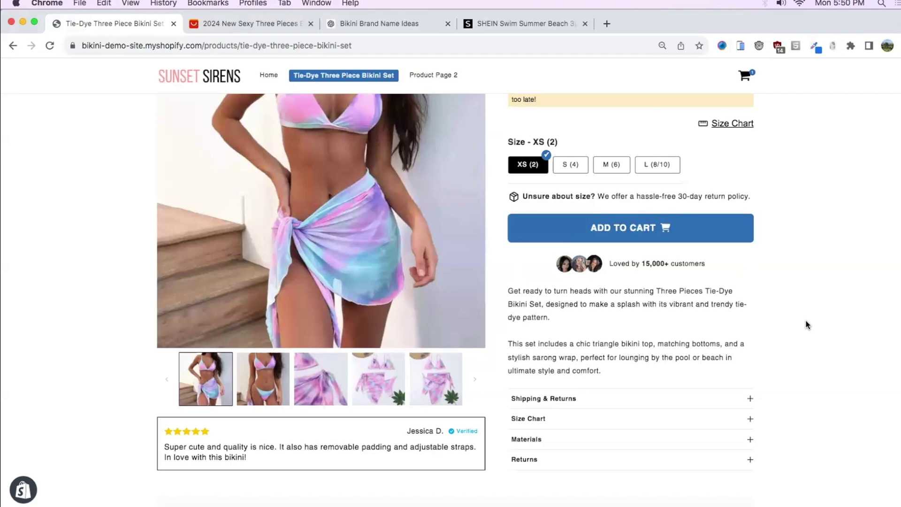
pyautogui.scroll(-4, 807, 324)
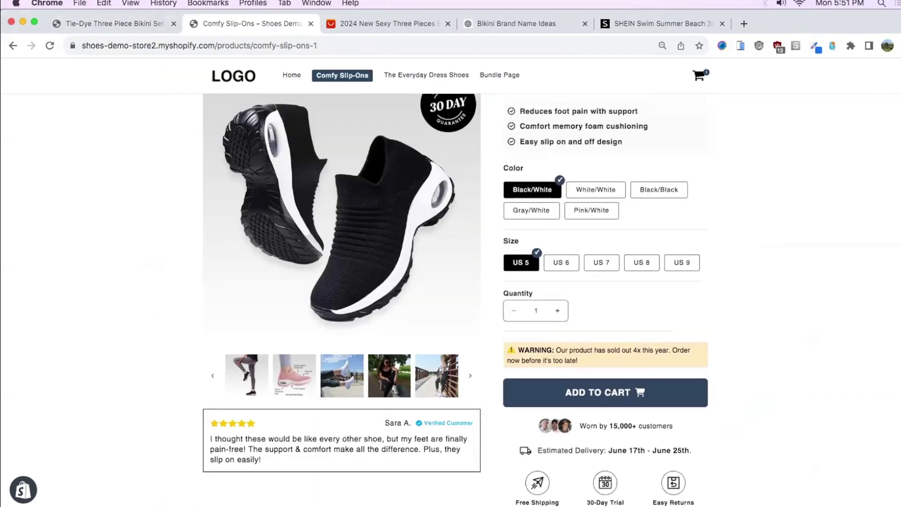
# Browse the Comfy Slip-Ons page's features and customer stats, then switch back to the bikini tab.
pyautogui.scroll(-8, 451, 301)
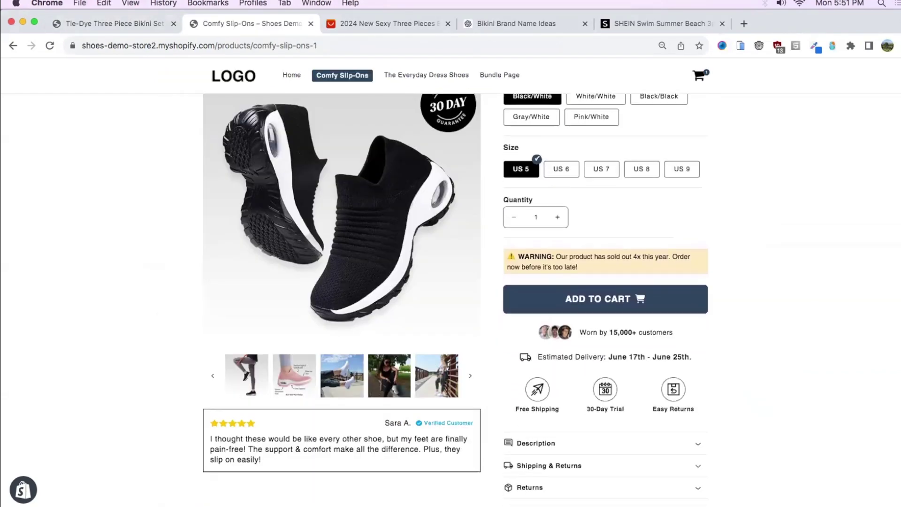
pyautogui.scroll(8, 451, 301)
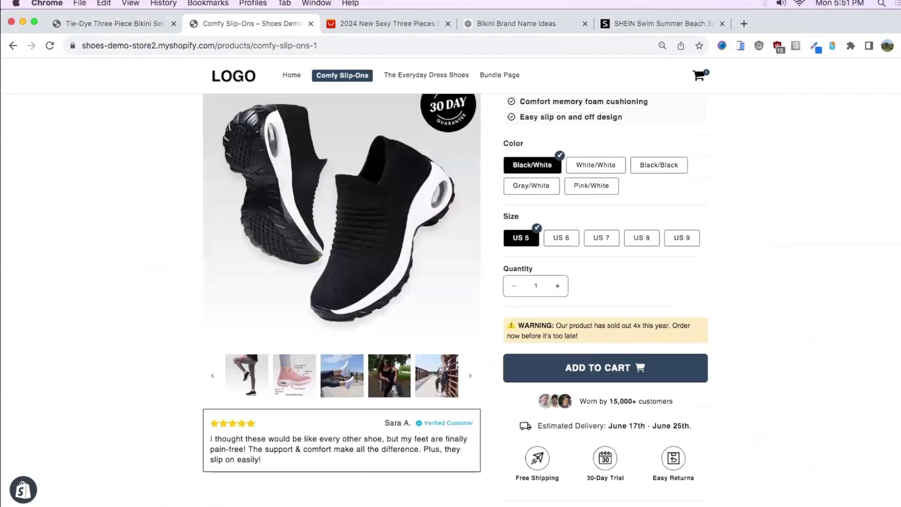
pyautogui.scroll(3, 450, 282)
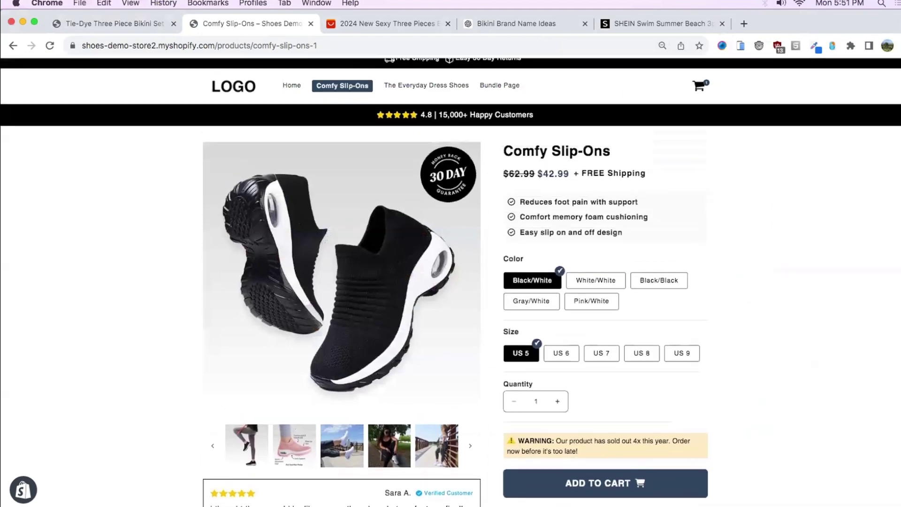
pyautogui.scroll(-10, 451, 282)
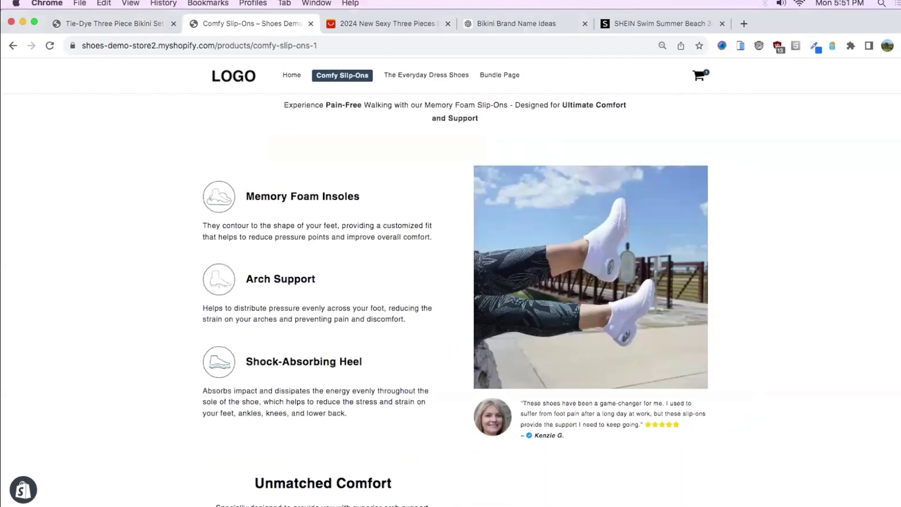
pyautogui.scroll(1, 451, 301)
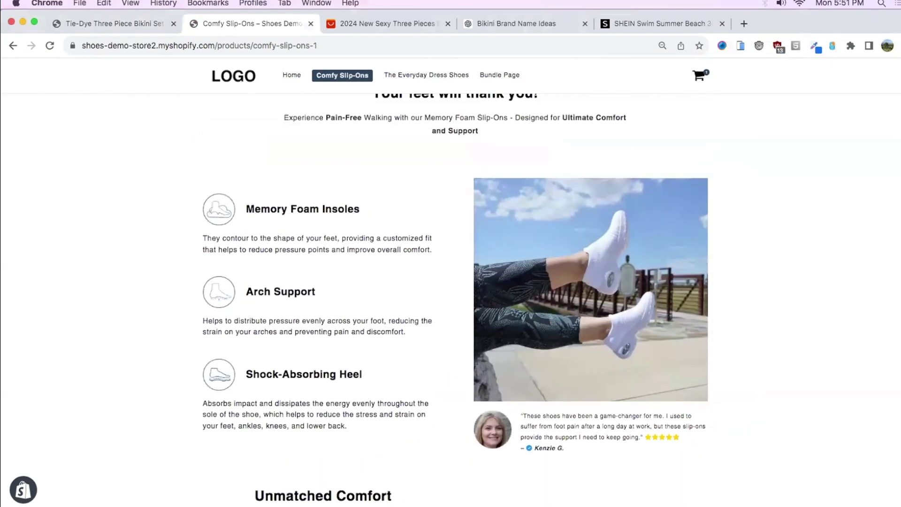
pyautogui.scroll(-6, 451, 301)
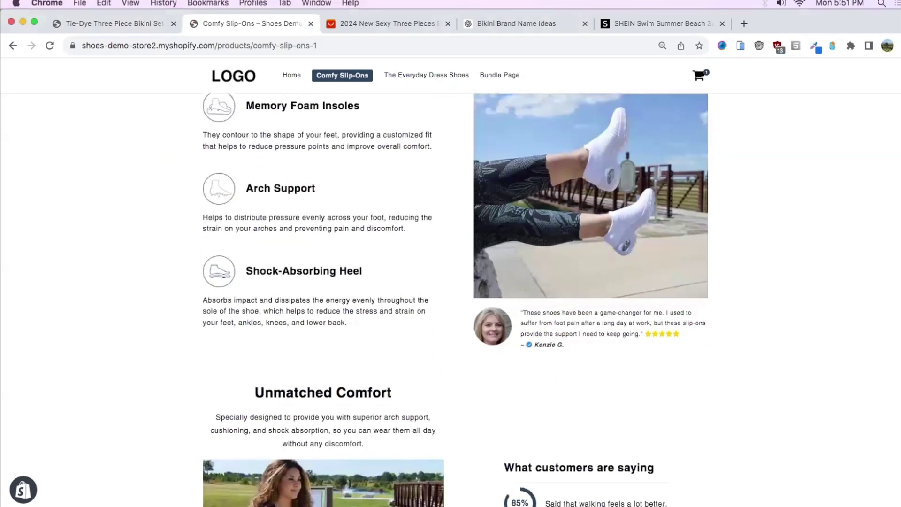
pyautogui.scroll(-4, 516, 262)
pyautogui.scroll(3, 515, 262)
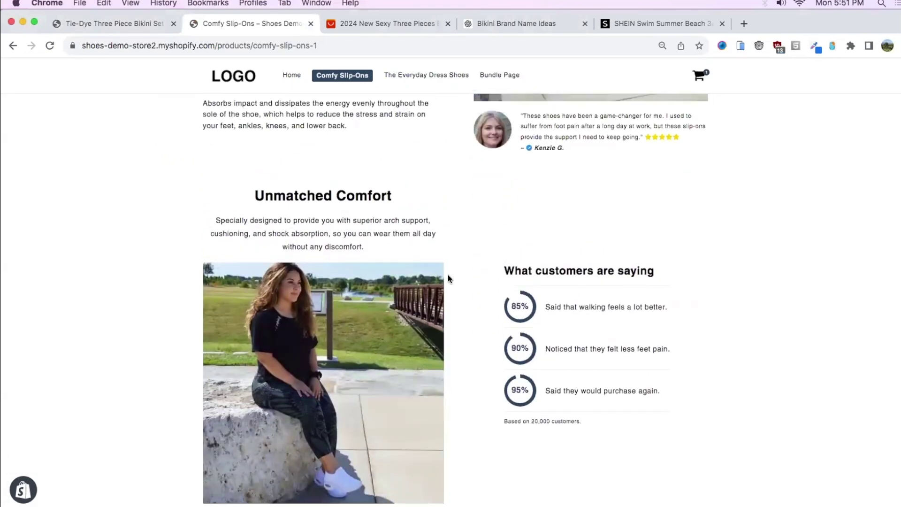
pyautogui.hotkey('ctrl', 'shift', 'Tab')
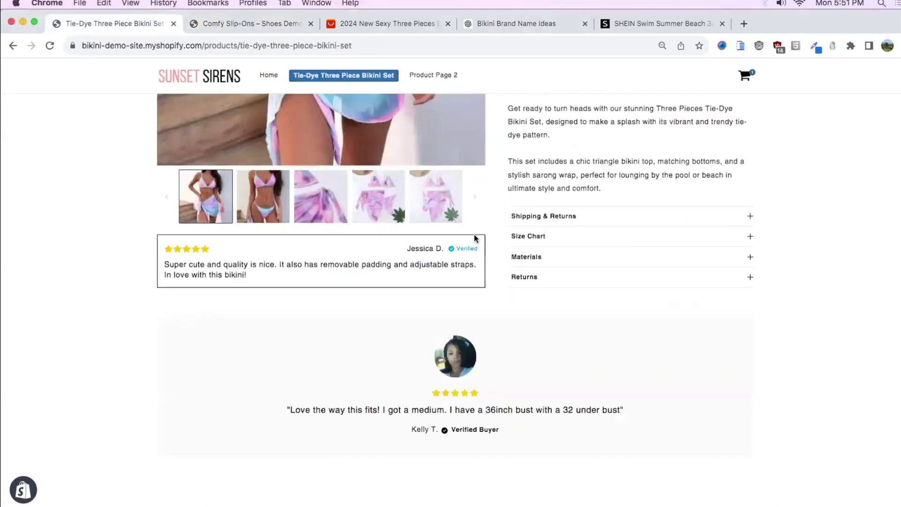
pyautogui.scroll(5, 531, 209)
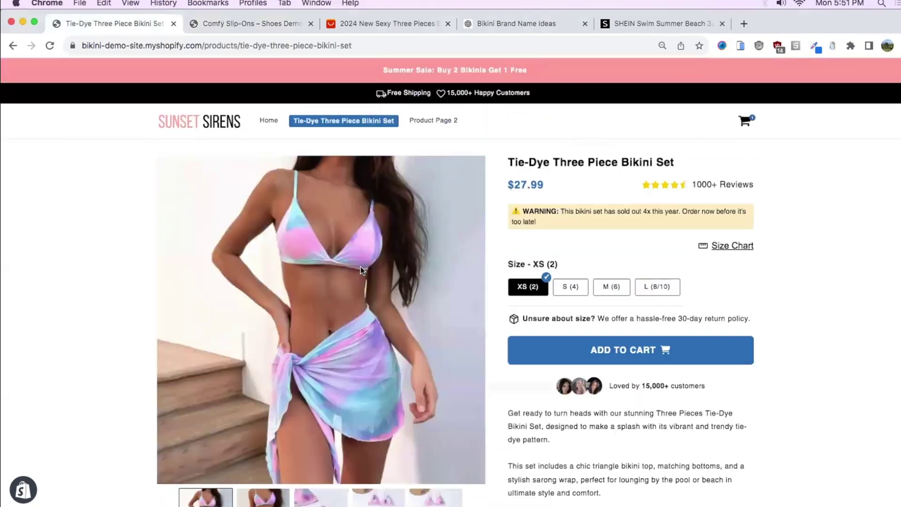
pyautogui.scroll(-5, 785, 271)
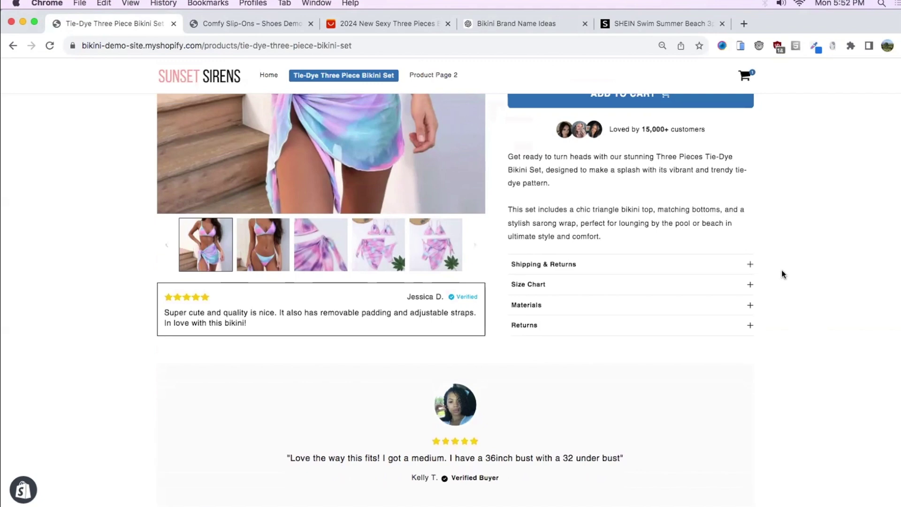
# Expand the Size Chart's XS–L bust and waist table, then scroll to the reviews and Instagram gallery.
pyautogui.click(590, 283)
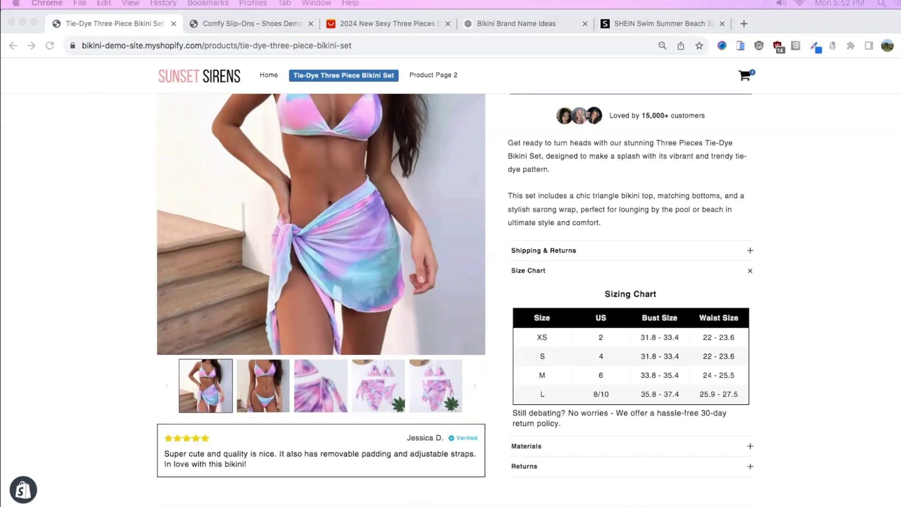
pyautogui.scroll(5, 707, 203)
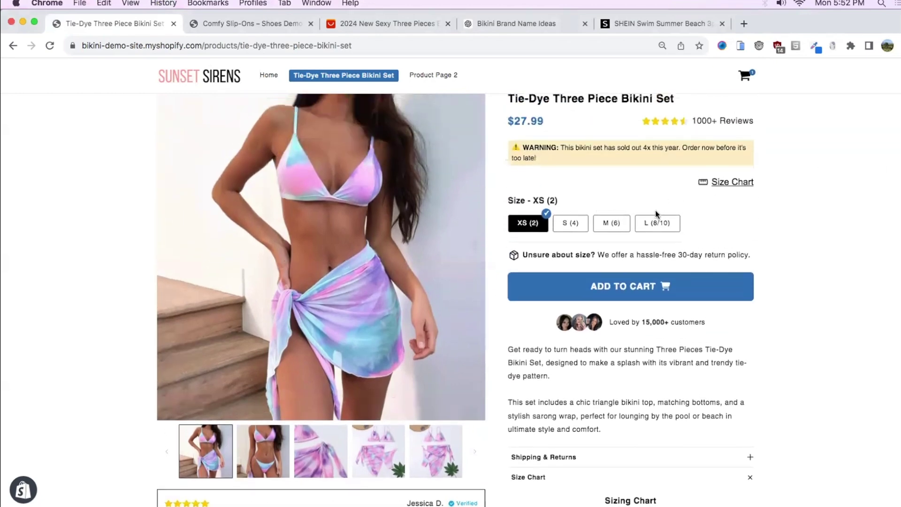
pyautogui.scroll(-6, 650, 224)
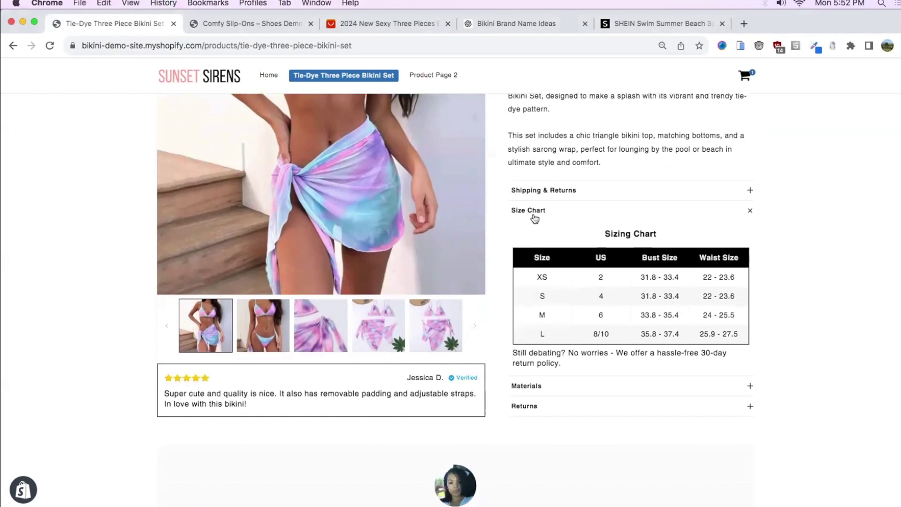
pyautogui.scroll(-6, 786, 236)
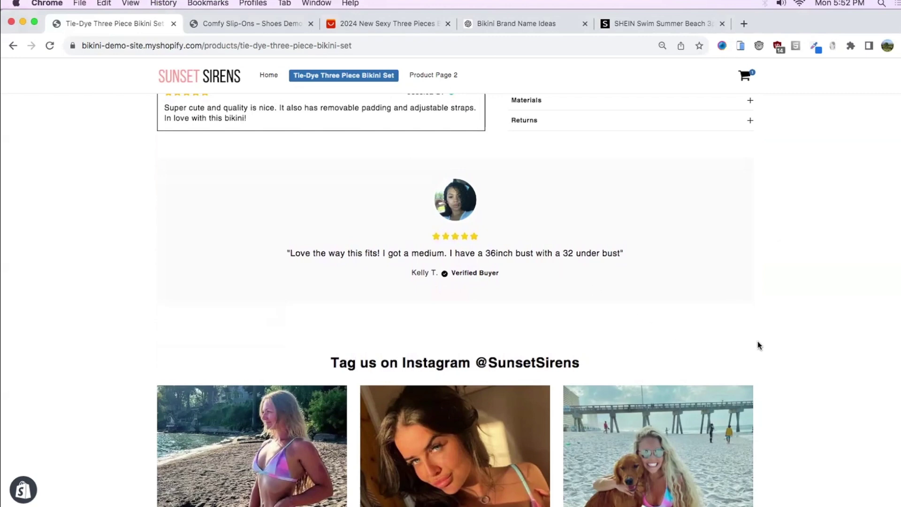
pyautogui.scroll(-3, 408, 298)
pyautogui.scroll(-1, 462, 261)
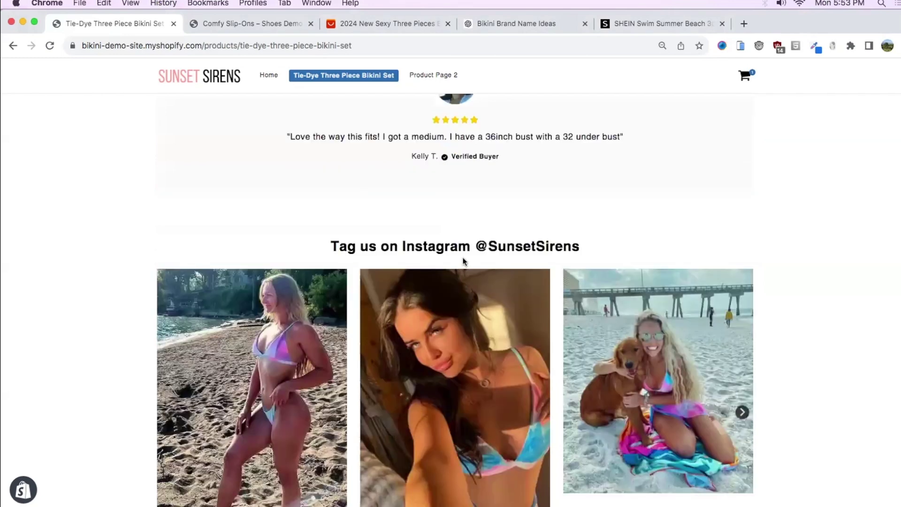
pyautogui.moveTo(546, 246); pyautogui.dragTo(339, 247)
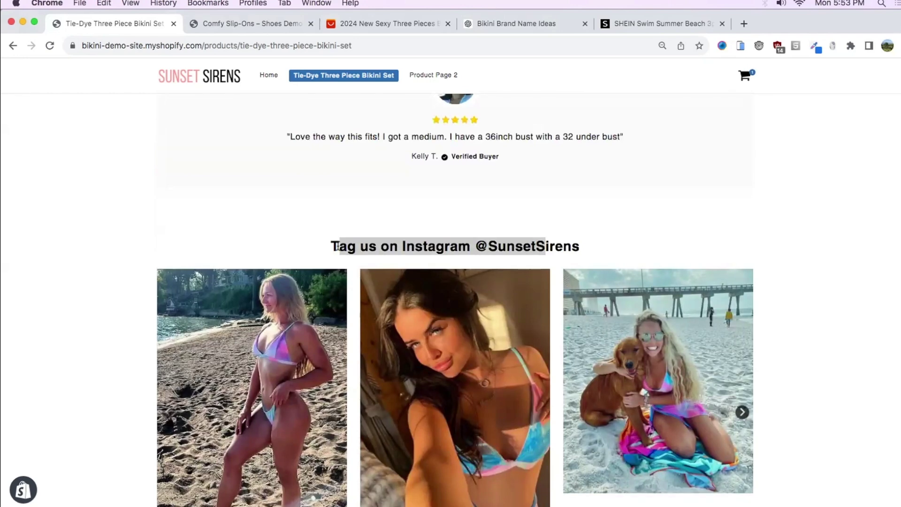
pyautogui.click(338, 247)
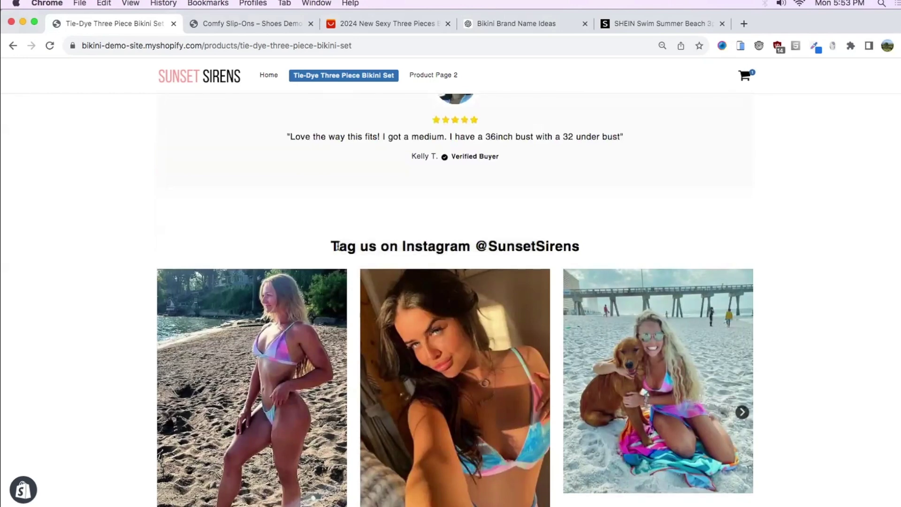
pyautogui.scroll(-1, 338, 248)
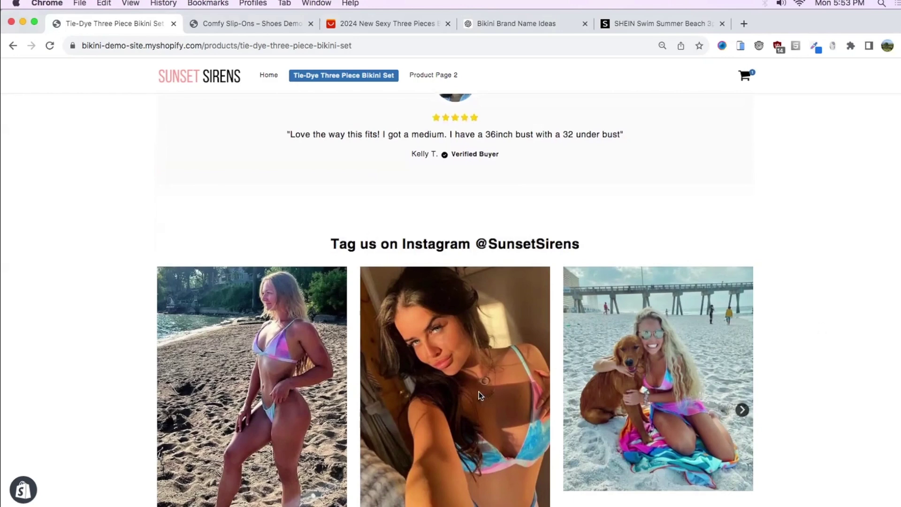
pyautogui.scroll(-2, 479, 391)
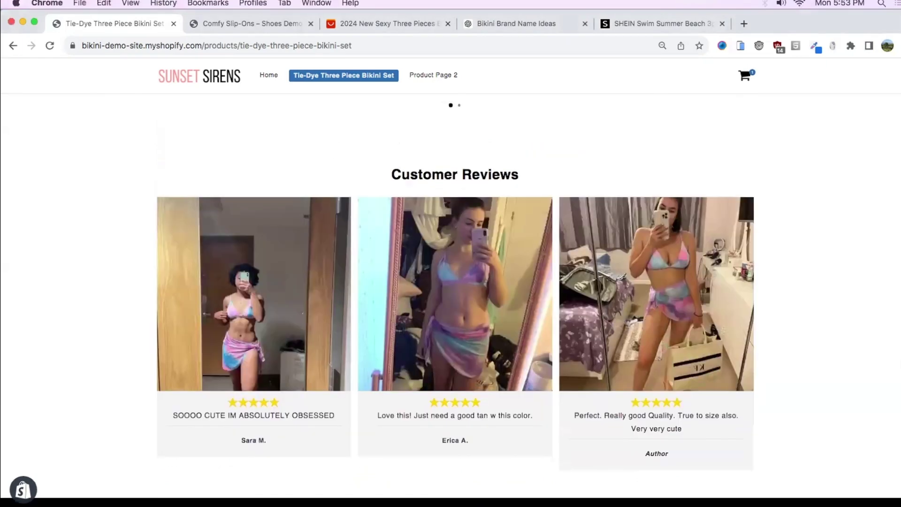
pyautogui.scroll(1, 450, 300)
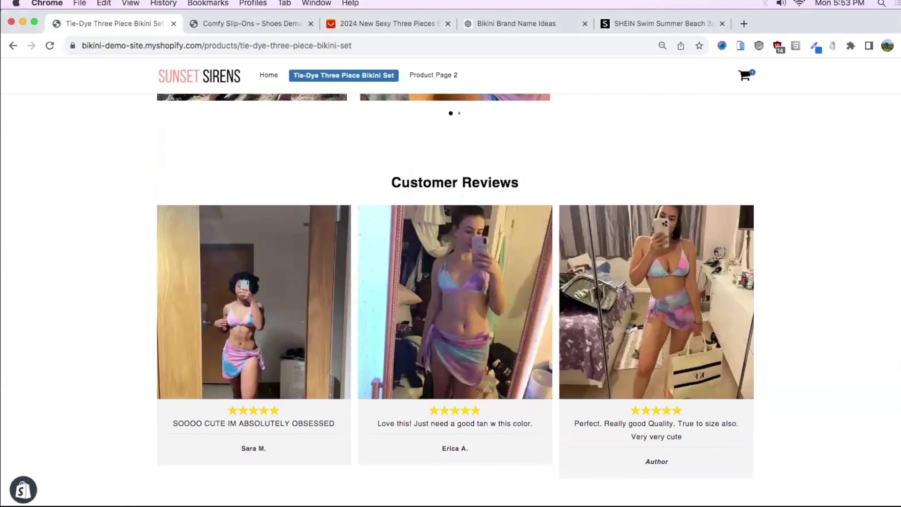
pyautogui.scroll(5, 455, 298)
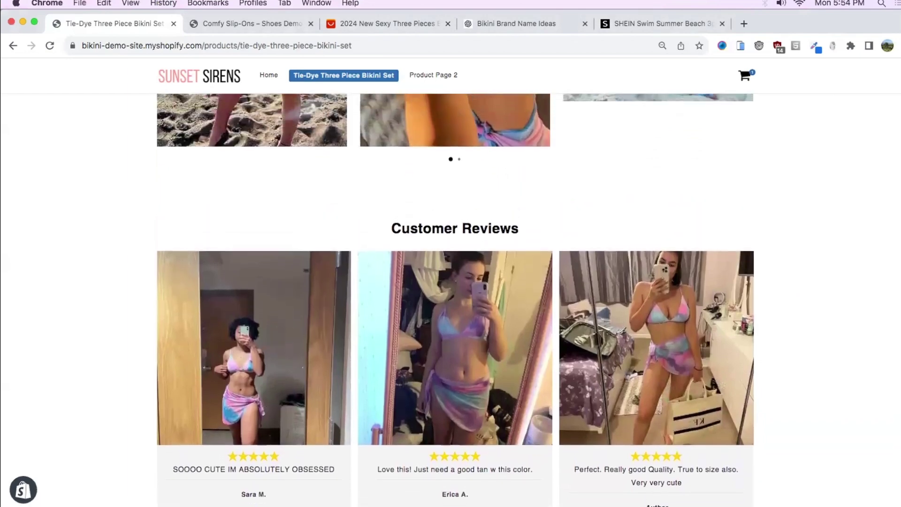
pyautogui.scroll(20, 456, 301)
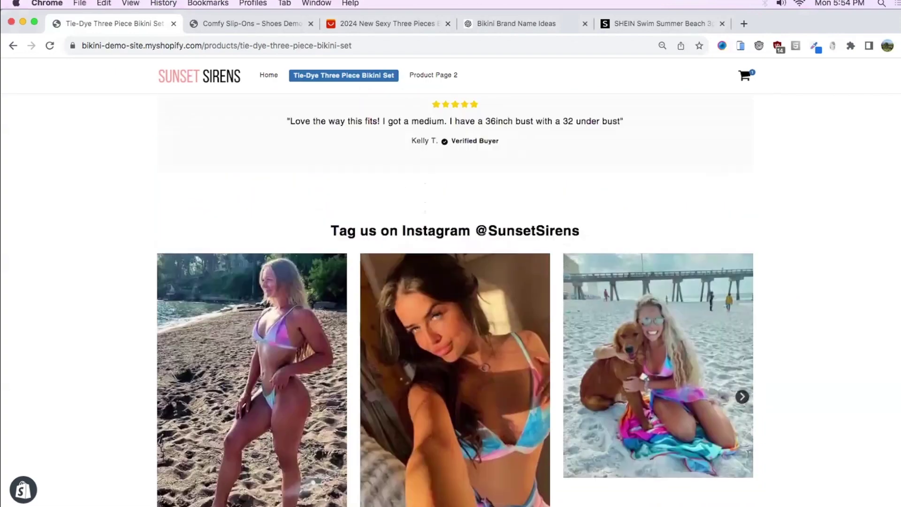
pyautogui.scroll(15, 456, 300)
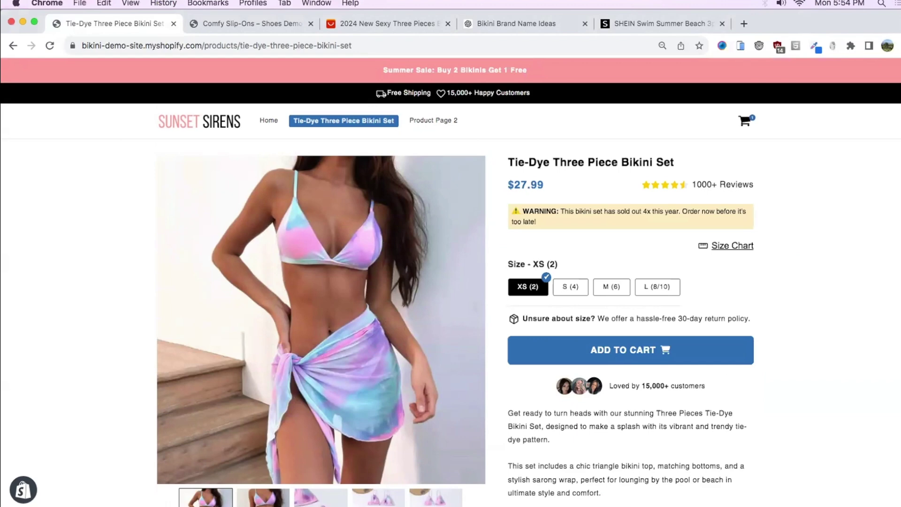
pyautogui.click(741, 46)
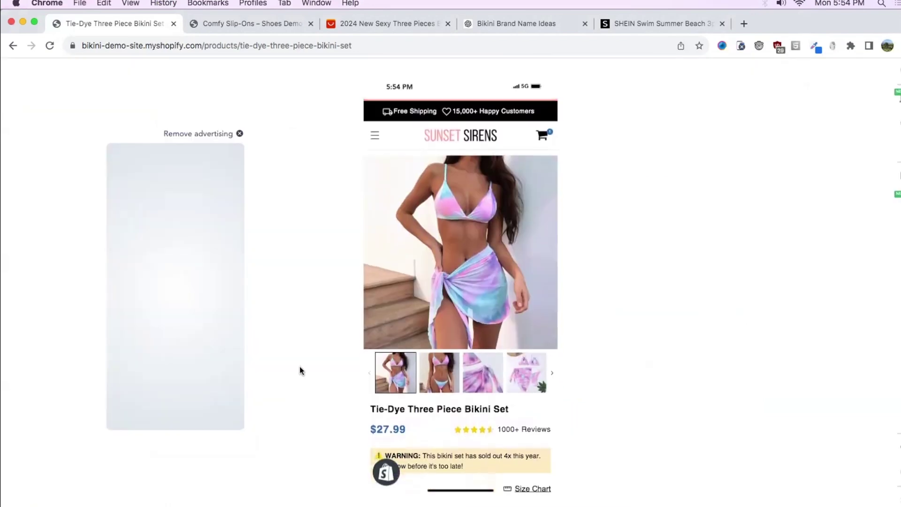